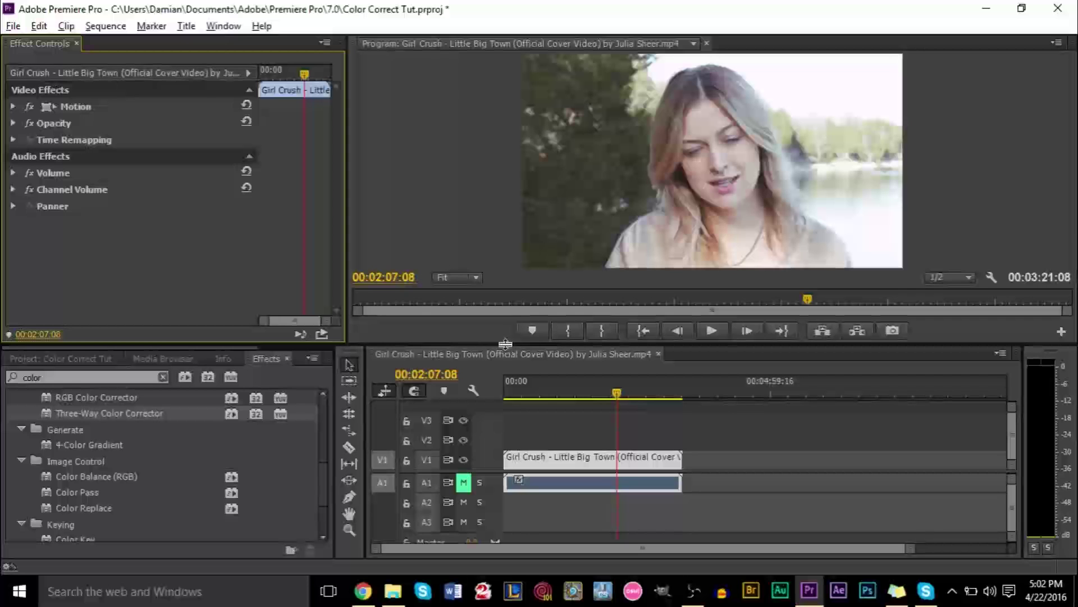
# Enlarge the program preview area and apply the Three-Way Color Corrector effect to the Girl Crush clip on track V1
pyautogui.moveTo(509, 345); pyautogui.dragTo(504, 456)
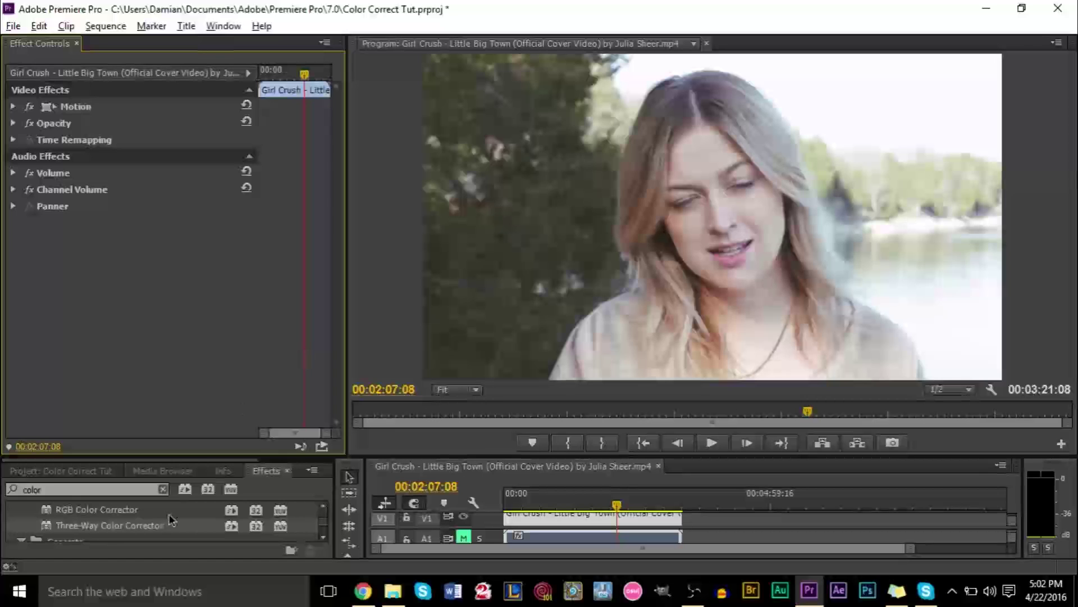
pyautogui.scroll(5, 182, 525)
pyautogui.scroll(3, 181, 528)
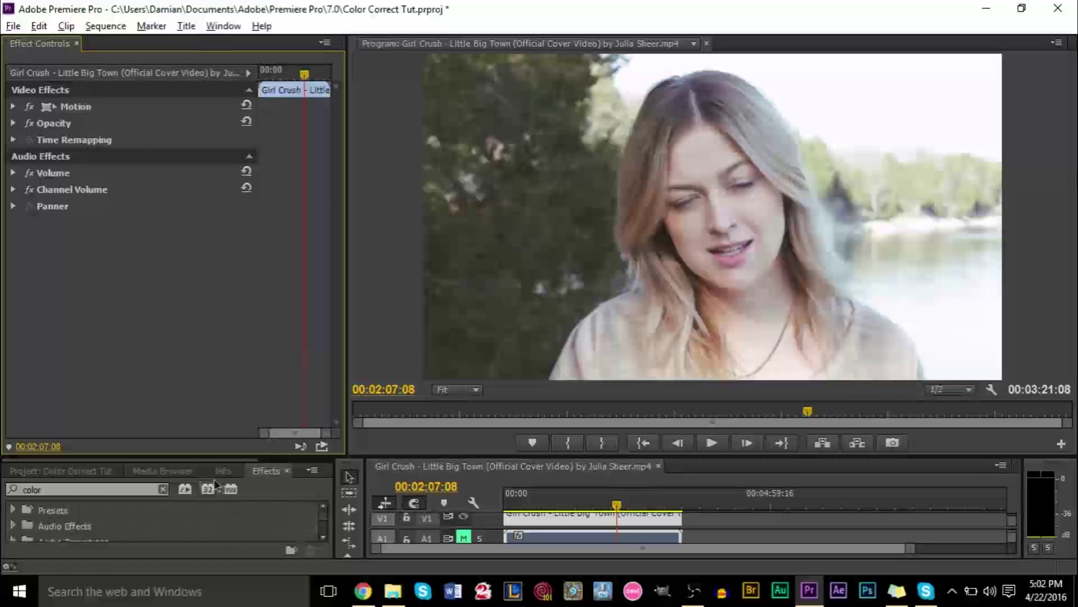
pyautogui.click(277, 481)
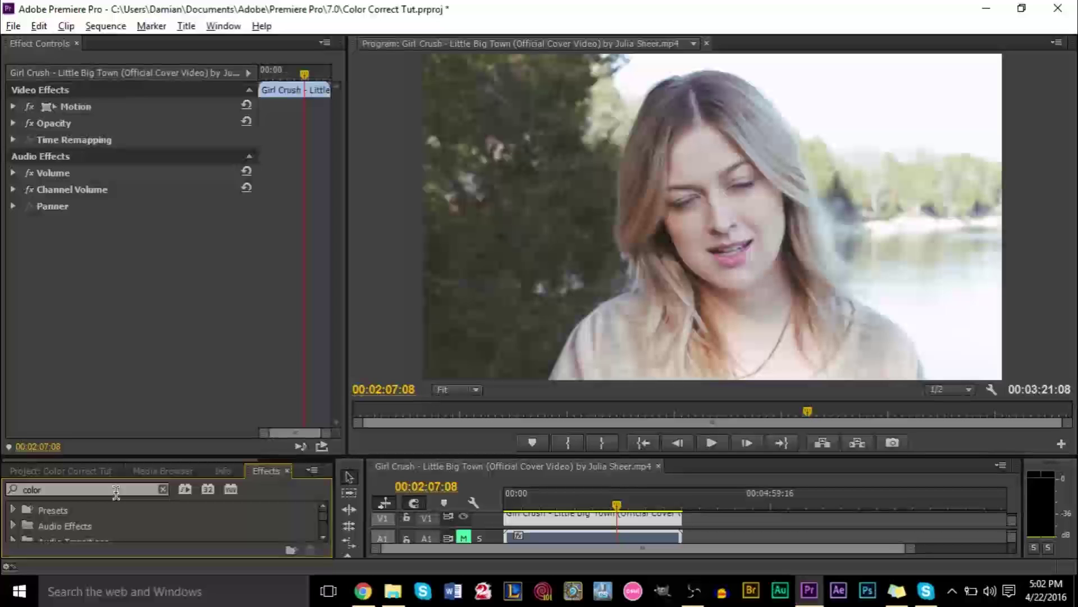
pyautogui.scroll(-1, 121, 526)
pyautogui.scroll(-5, 119, 526)
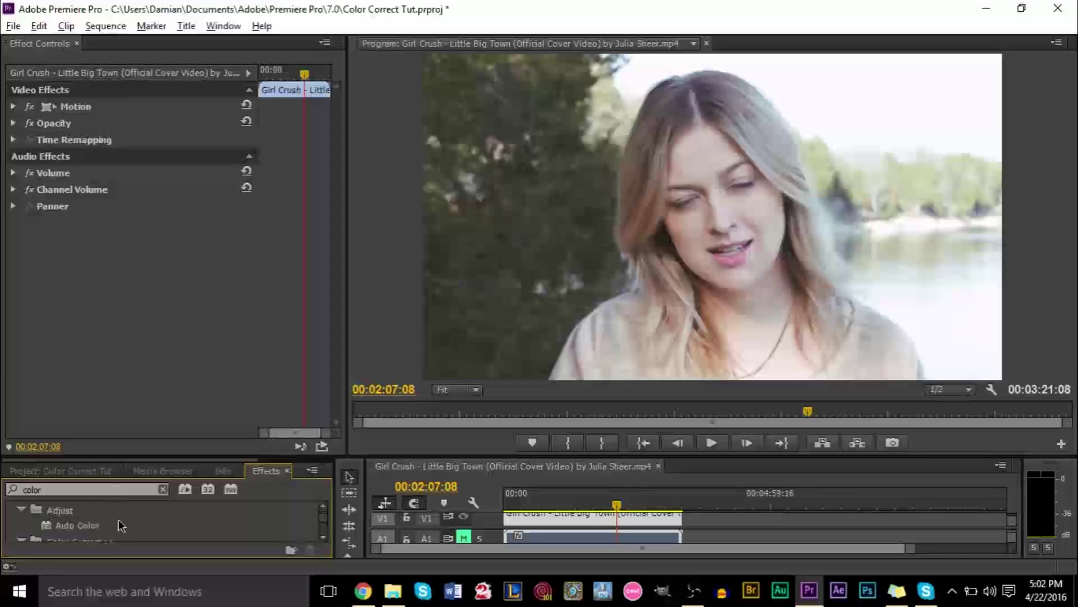
pyautogui.scroll(-6, 119, 524)
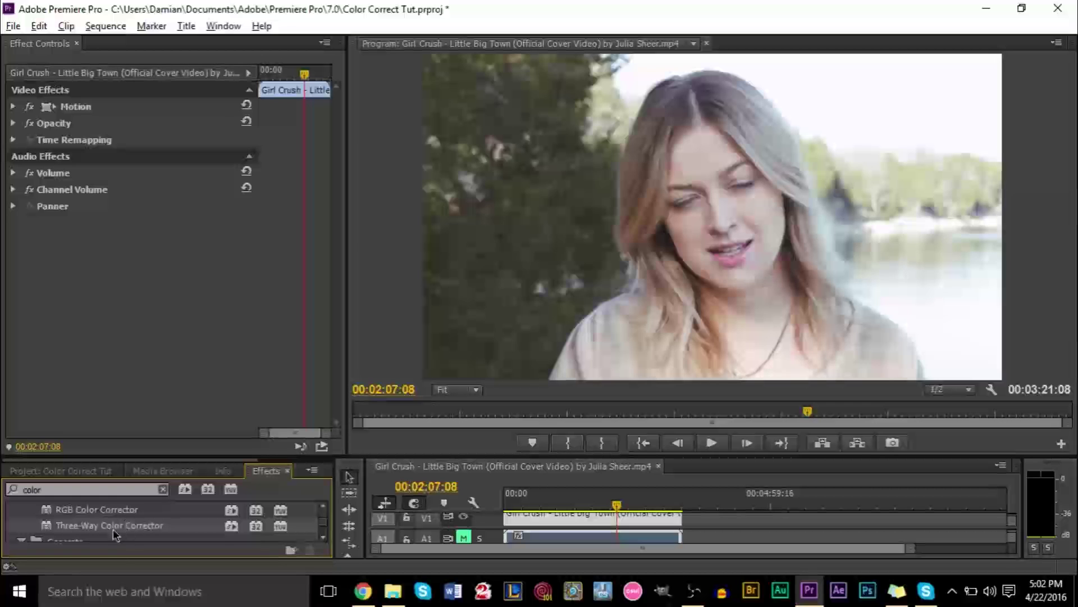
pyautogui.moveTo(114, 530); pyautogui.dragTo(526, 532)
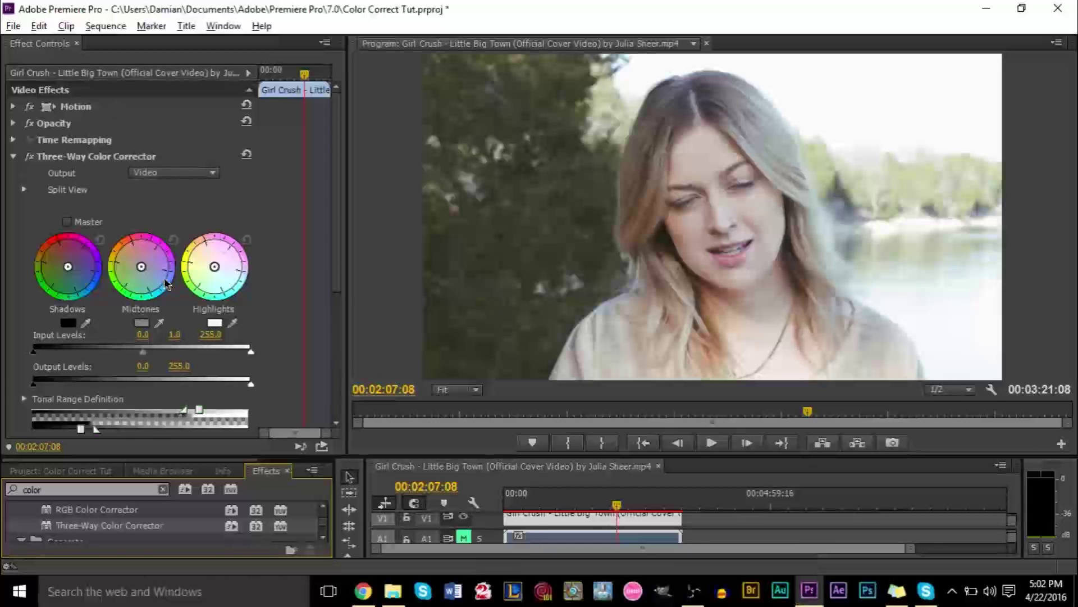
# Look through the Three-Way Color Corrector's settings and expand its Saturation group
pyautogui.scroll(-2, 317, 276)
pyautogui.scroll(-3, 314, 278)
pyautogui.scroll(5, 309, 282)
pyautogui.scroll(-6, 308, 279)
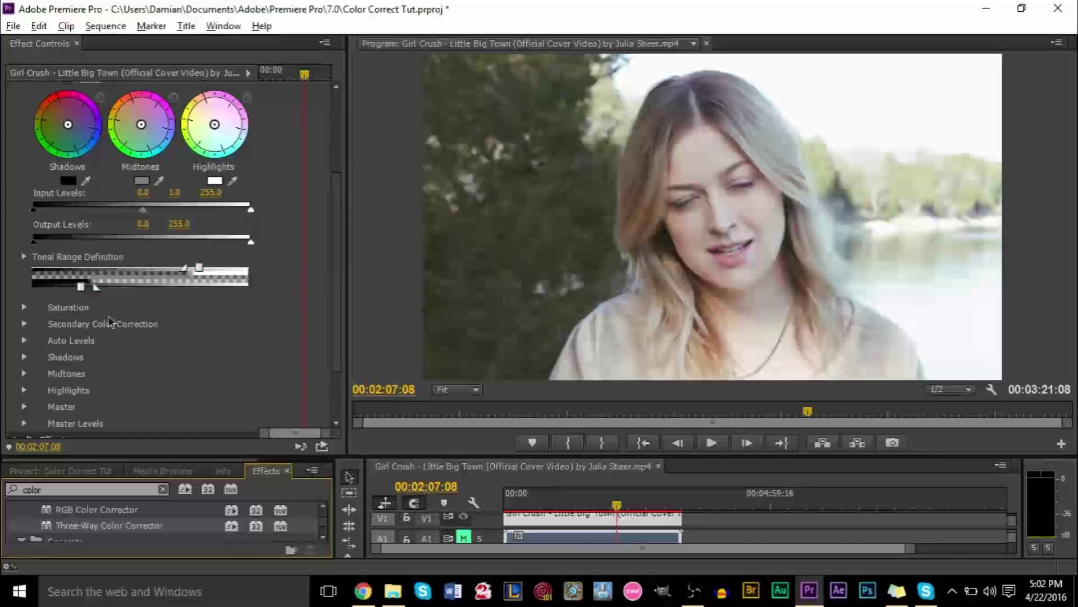
pyautogui.click(25, 308)
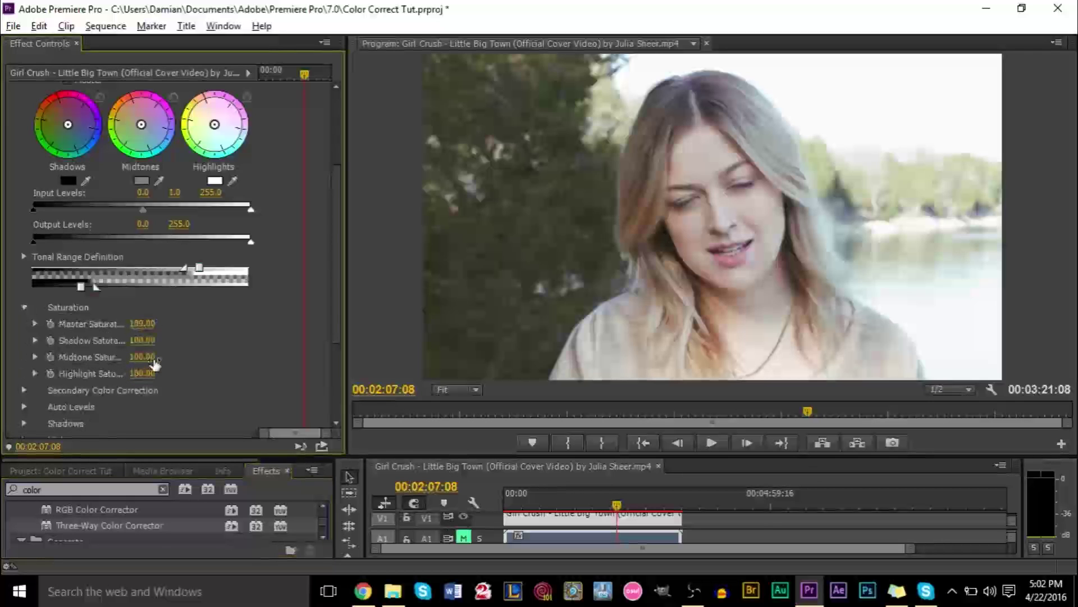
pyautogui.scroll(1, 155, 364)
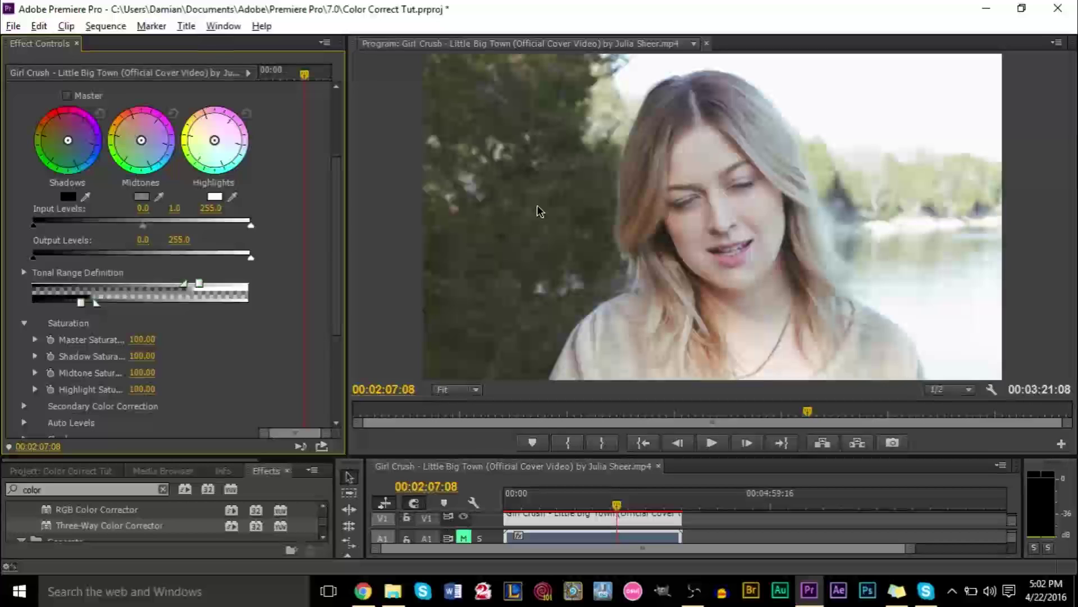
# Open the Reference Monitor and enlarge its floating window to examine the waveform in detail
pyautogui.click(224, 29)
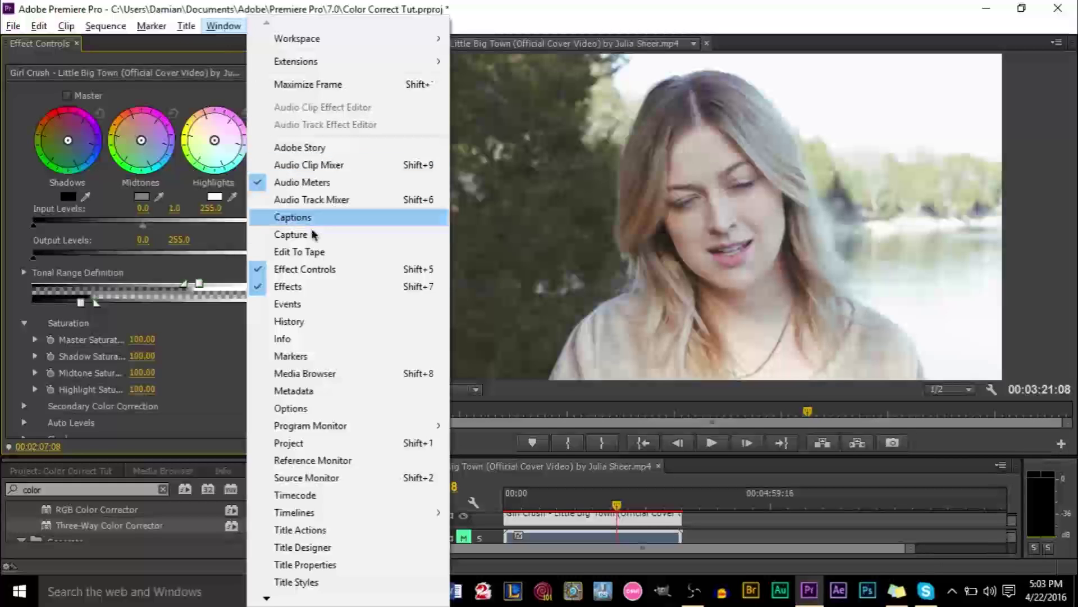
pyautogui.click(313, 460)
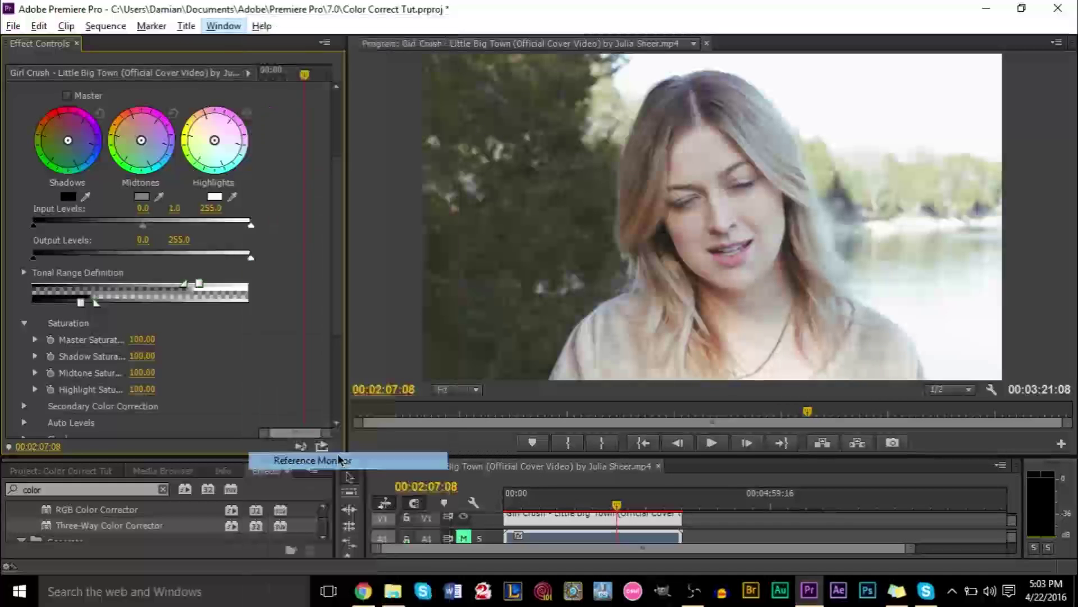
pyautogui.moveTo(263, 219); pyautogui.dragTo(391, 75)
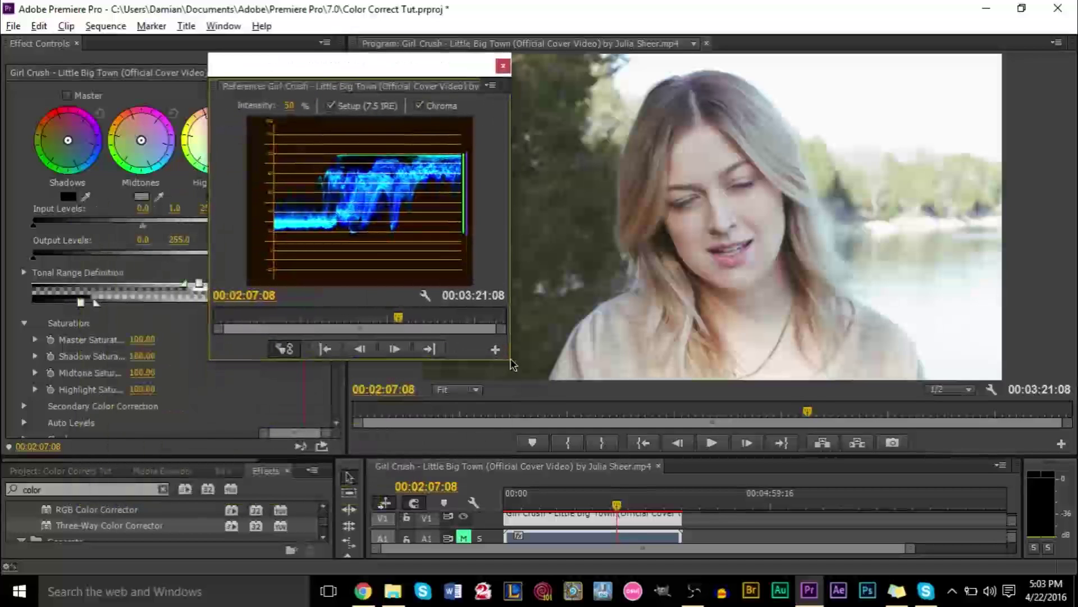
pyautogui.moveTo(511, 365); pyautogui.dragTo(758, 526)
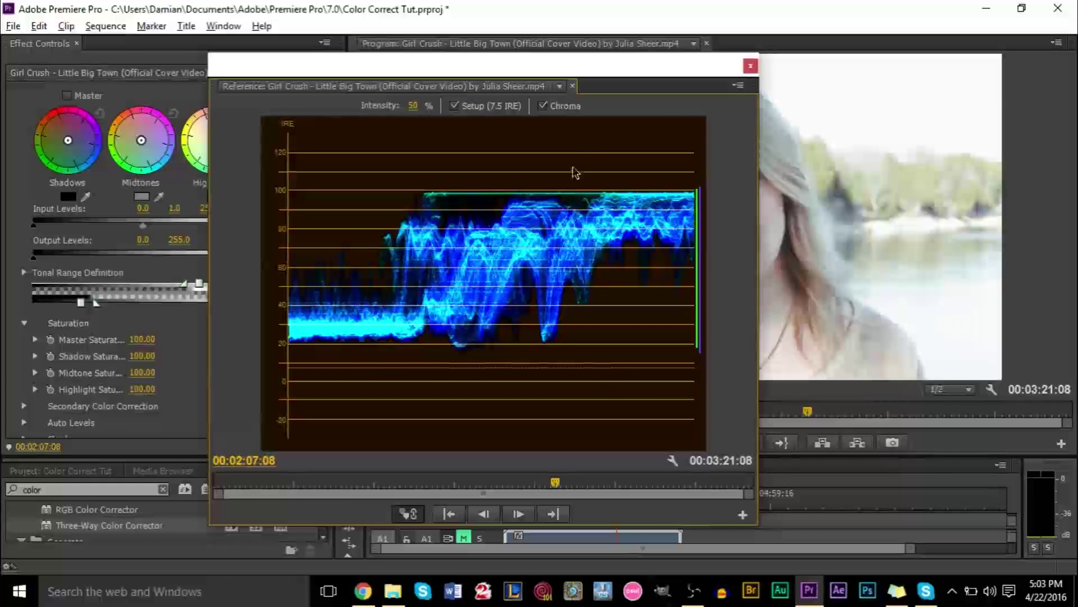
# Shrink the Reference Monitor window and place it where it leaves the color wheels, input levels and video preview usable
pyautogui.moveTo(515, 71)
pyautogui.mouseDown()
pyautogui.moveTo(523, 63)
pyautogui.moveTo(515, 79)
pyautogui.mouseUp()
pyautogui.moveTo(753, 529); pyautogui.dragTo(463, 329)
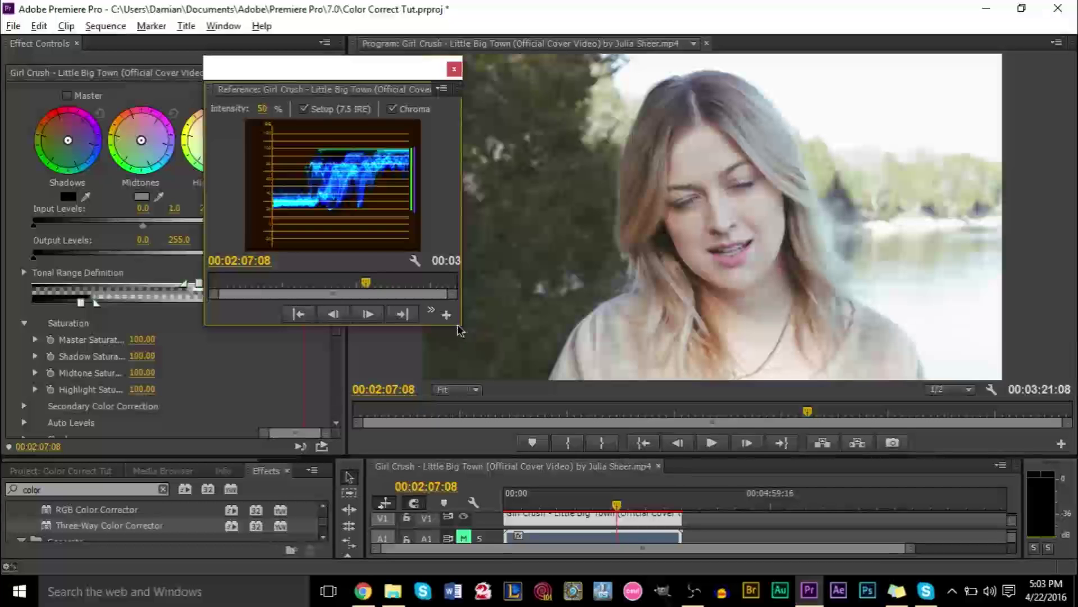
pyautogui.moveTo(456, 327); pyautogui.dragTo(539, 402)
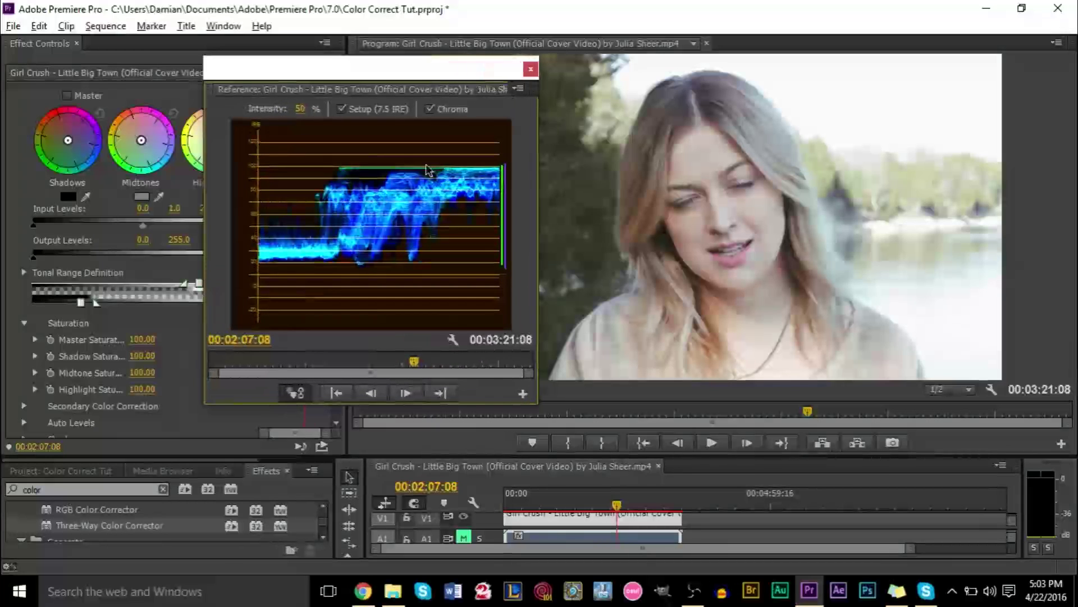
pyautogui.moveTo(418, 70); pyautogui.dragTo(480, 335)
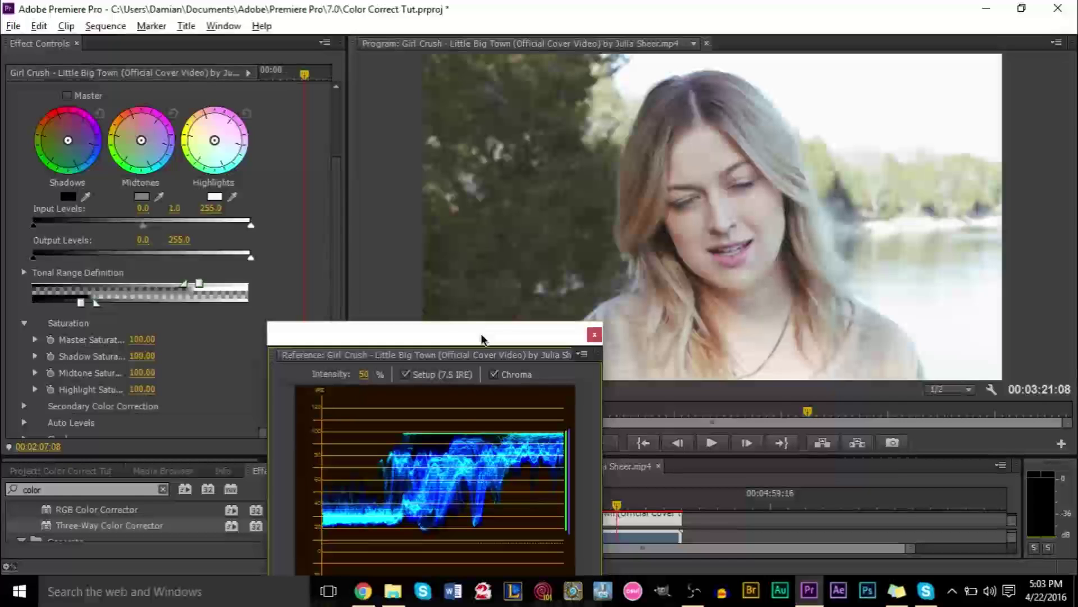
pyautogui.click(298, 236)
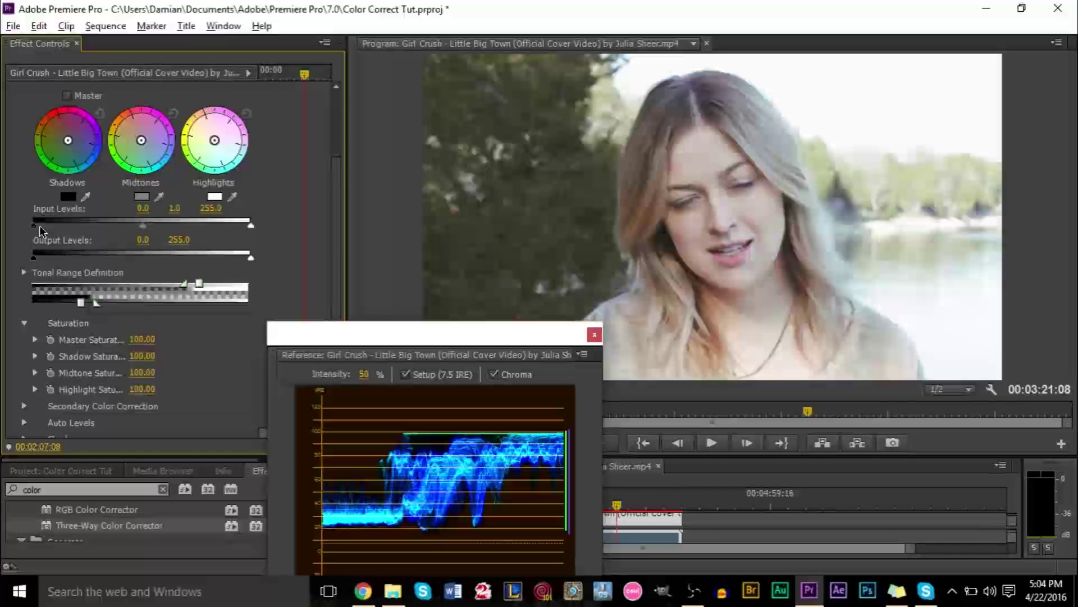
# Set the black input level to 61.9, and try a white input level of 203.1 before restoring it to 255.0
pyautogui.moveTo(36, 228); pyautogui.dragTo(87, 266)
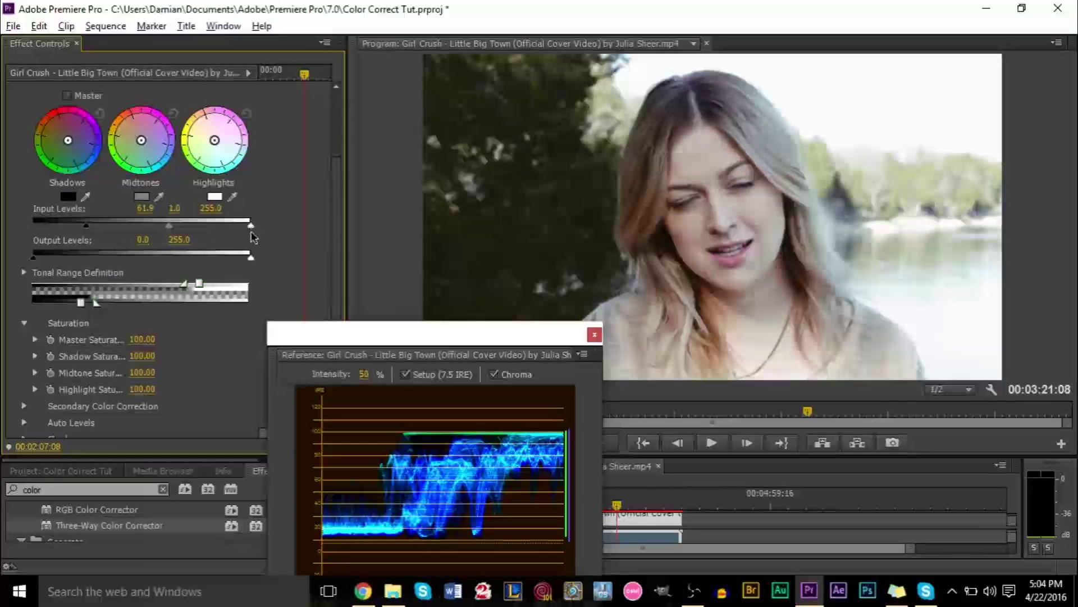
pyautogui.moveTo(251, 227); pyautogui.dragTo(208, 227)
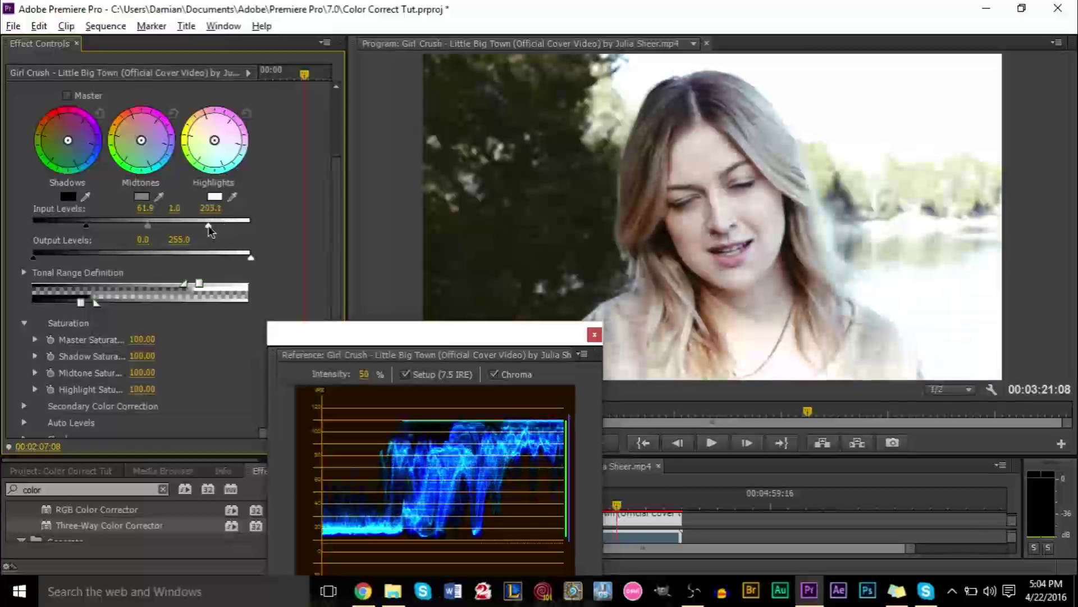
pyautogui.moveTo(208, 225); pyautogui.dragTo(284, 233)
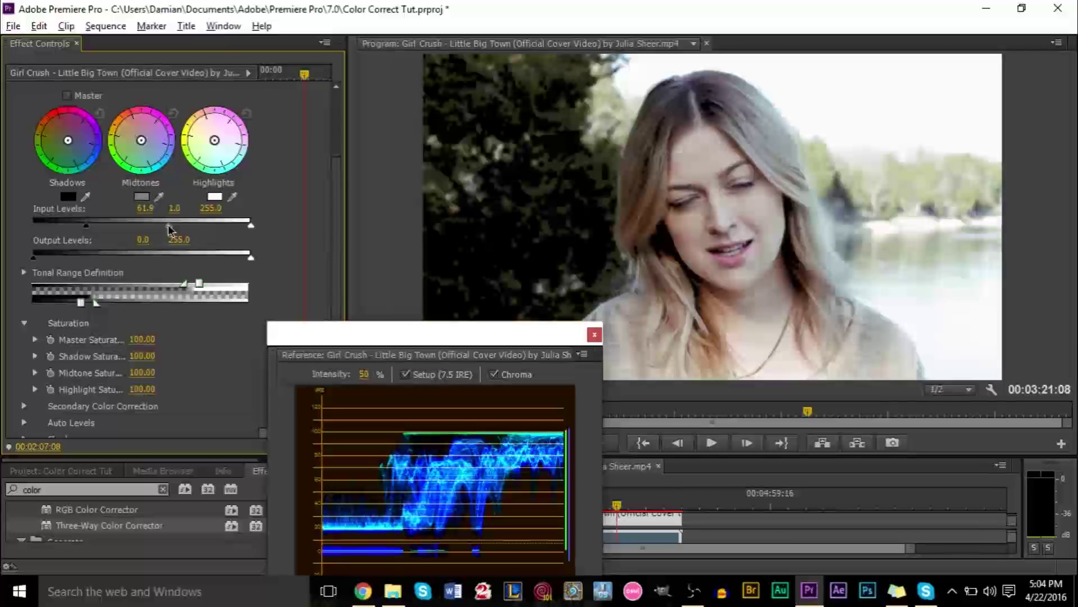
# Try a midtone input level of 1.2 and change it to 0.9
pyautogui.moveTo(169, 227)
pyautogui.mouseDown()
pyautogui.moveTo(187, 228)
pyautogui.moveTo(169, 228)
pyautogui.moveTo(176, 240)
pyautogui.mouseUp()
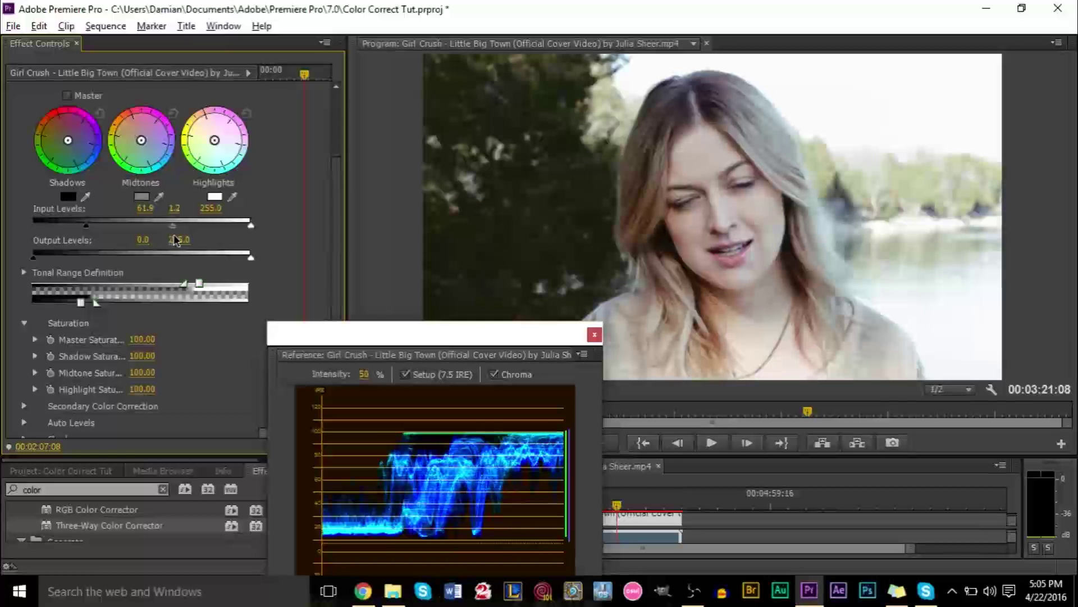
pyautogui.click(178, 208)
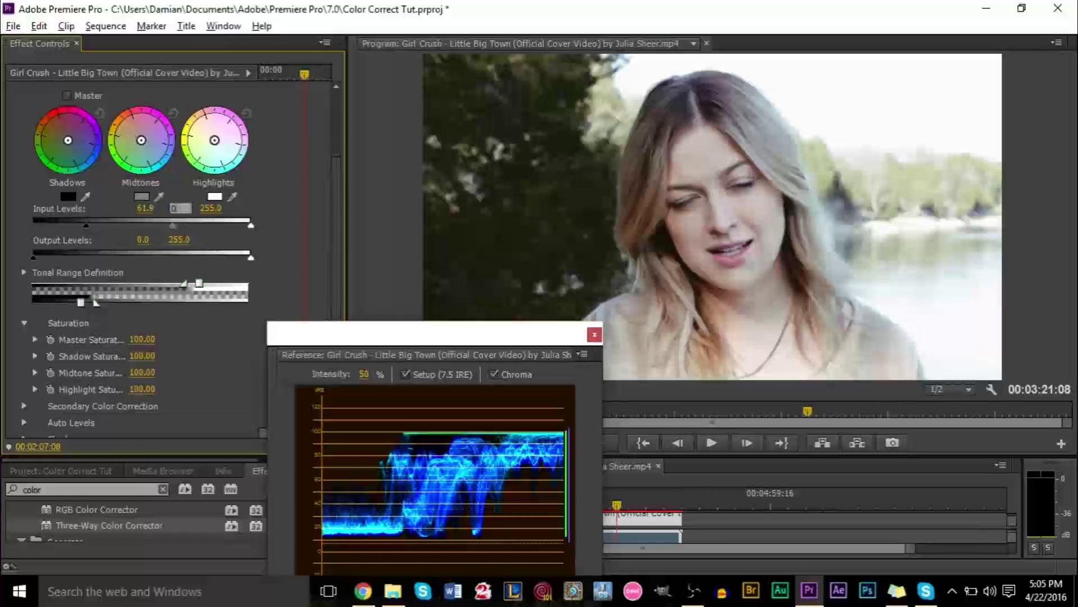
pyautogui.press('Return')
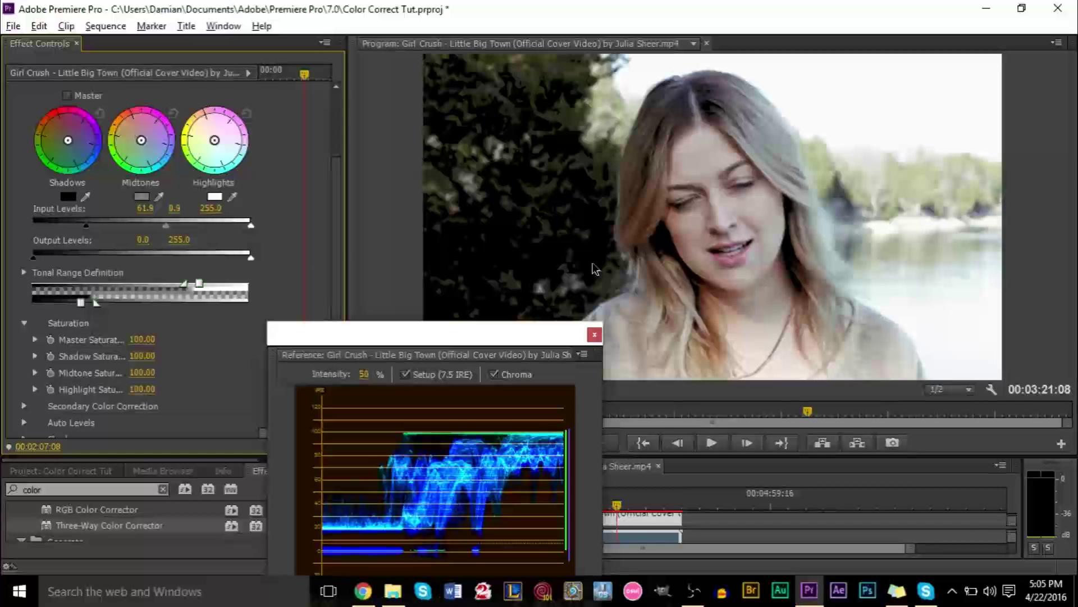
# Check the grade on other shots, park the playhead at 00:01:32:20 and set the midtone input level to 1.2
pyautogui.moveTo(661, 502); pyautogui.dragTo(554, 511)
pyautogui.click(711, 443)
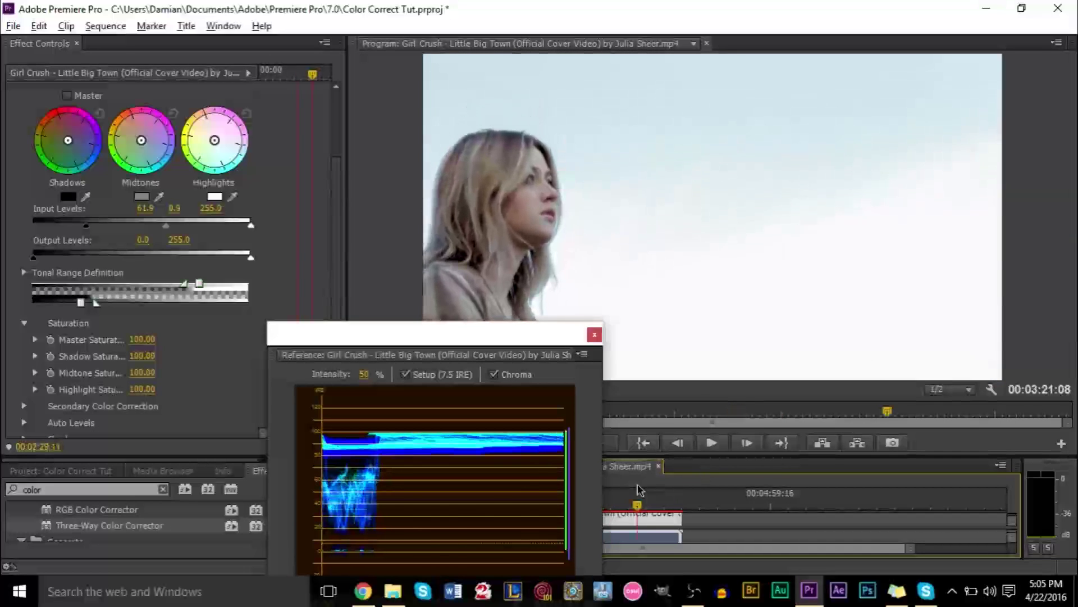
pyautogui.click(639, 488)
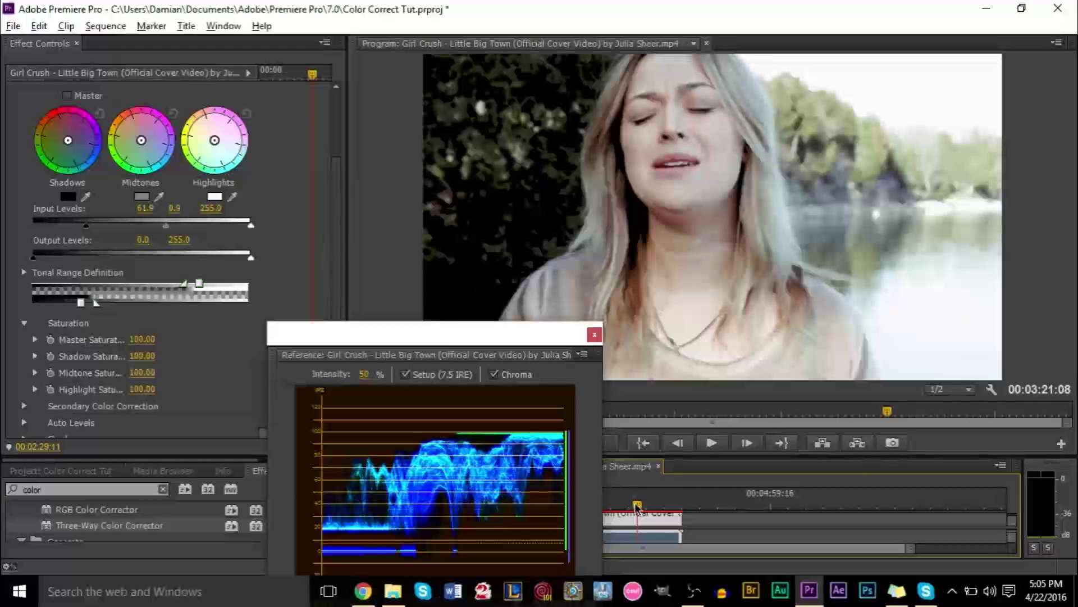
pyautogui.moveTo(636, 507); pyautogui.dragTo(583, 523)
pyautogui.click(175, 208)
pyautogui.write('1.2')
pyautogui.press('Return')
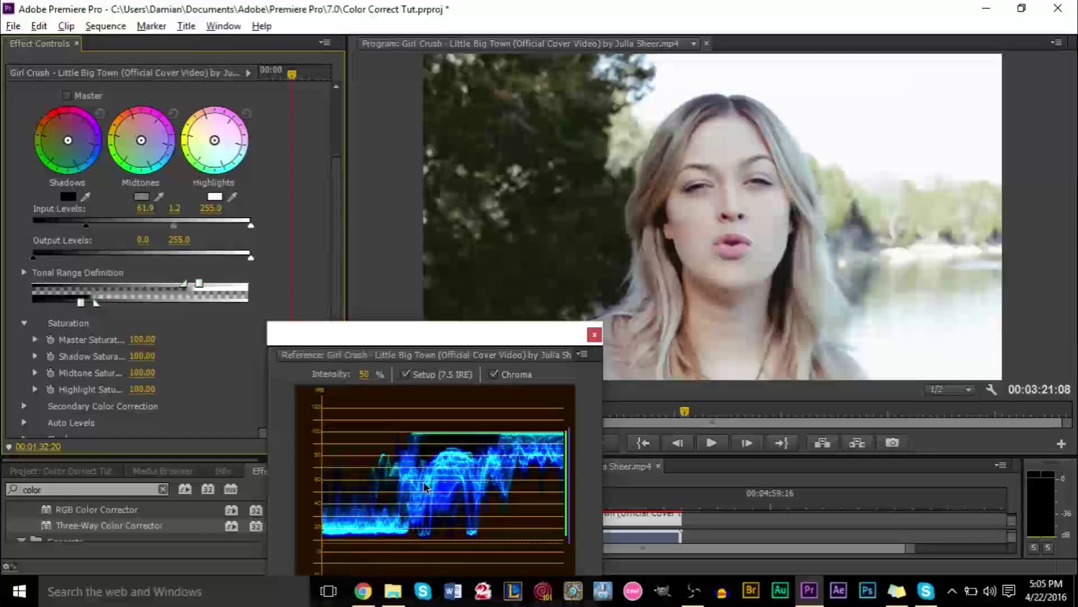
# Switch the Three-Way Color Corrector off and on repeatedly to compare the shot before and after correction
pyautogui.scroll(5, 71, 277)
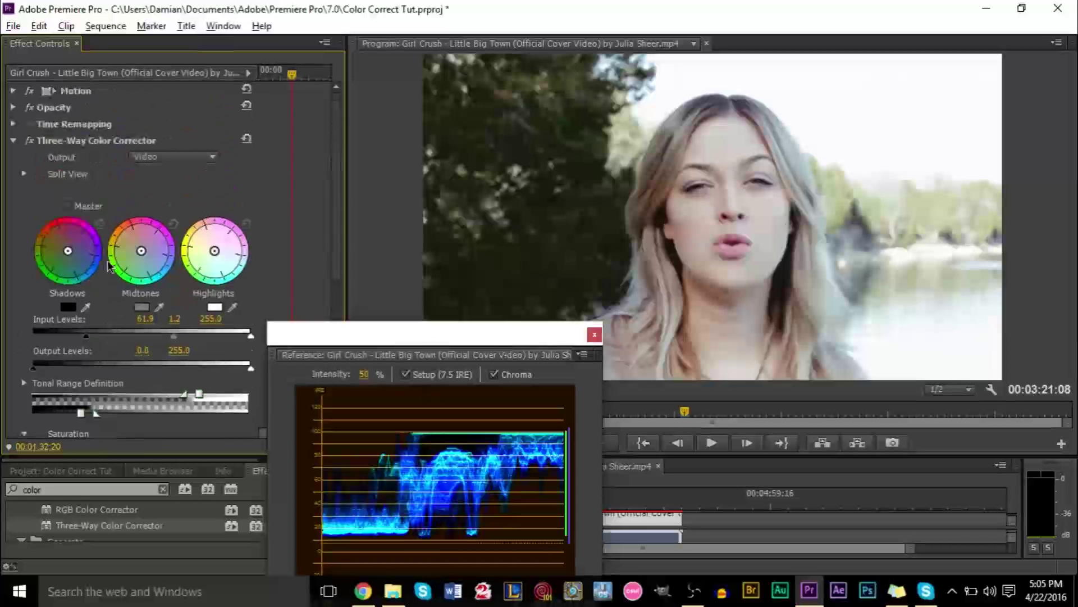
pyautogui.click(26, 159)
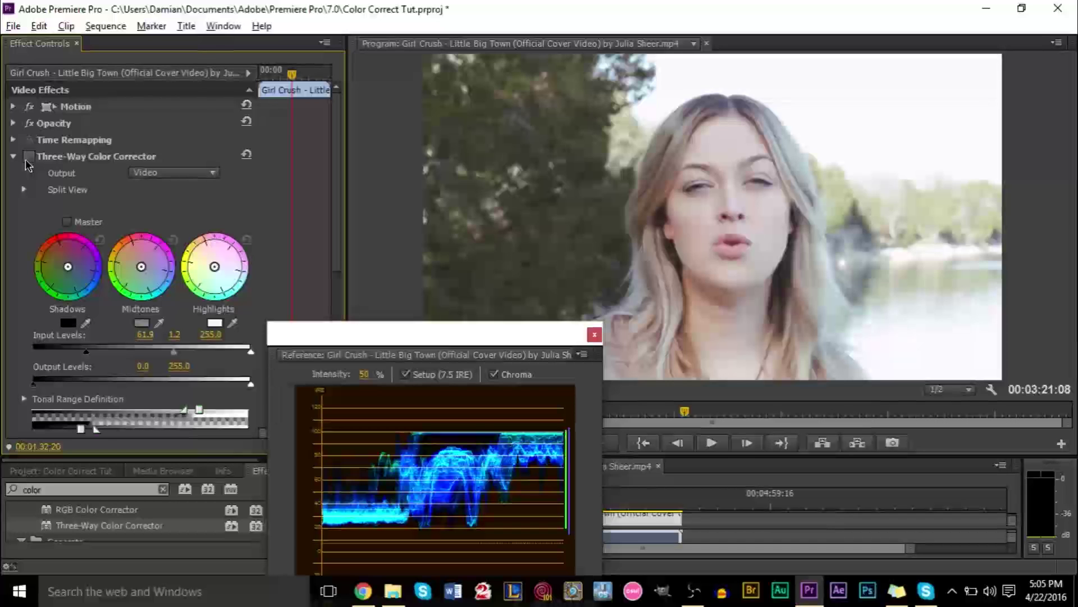
pyautogui.click(26, 160)
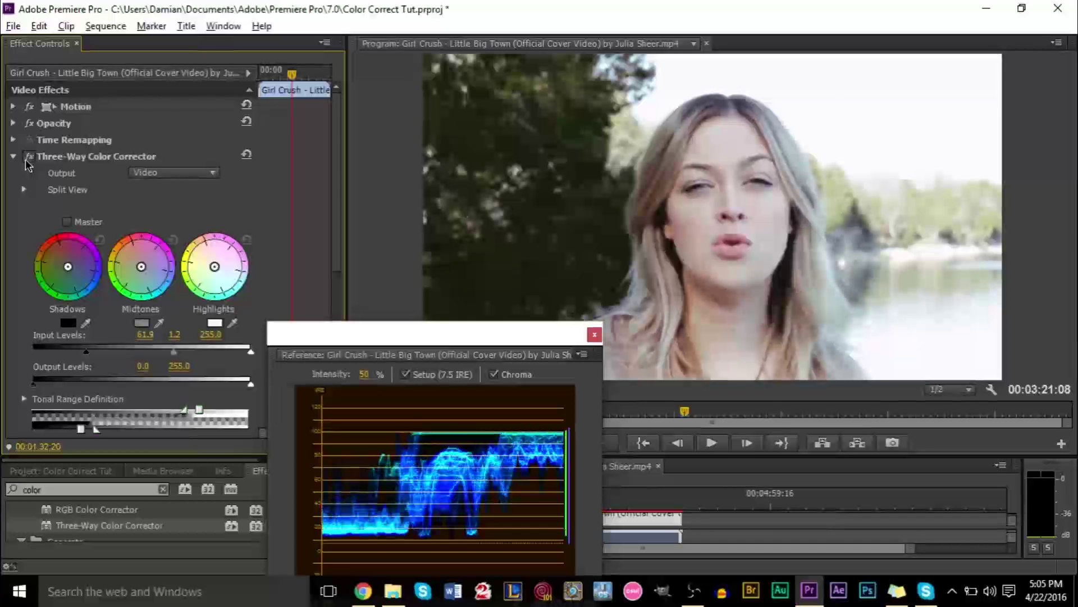
pyautogui.click(26, 160)
pyautogui.click(26, 160)
pyautogui.click(26, 159)
pyautogui.click(25, 159)
pyautogui.click(26, 159)
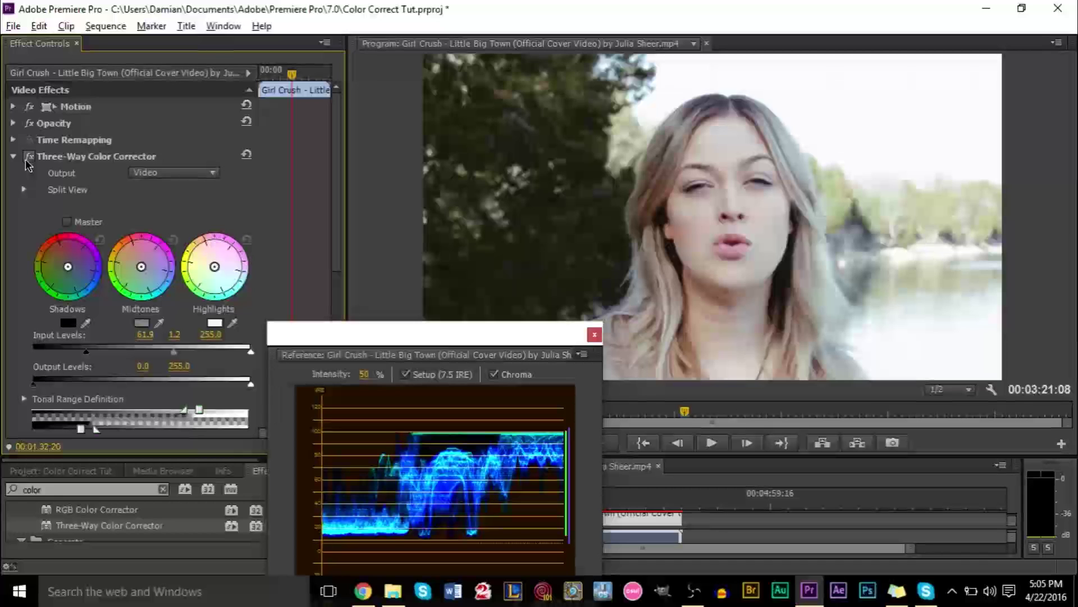
# Try a Master Saturation of 200 in the Three-Way Color Corrector and settle on 175
pyautogui.scroll(-6, 166, 271)
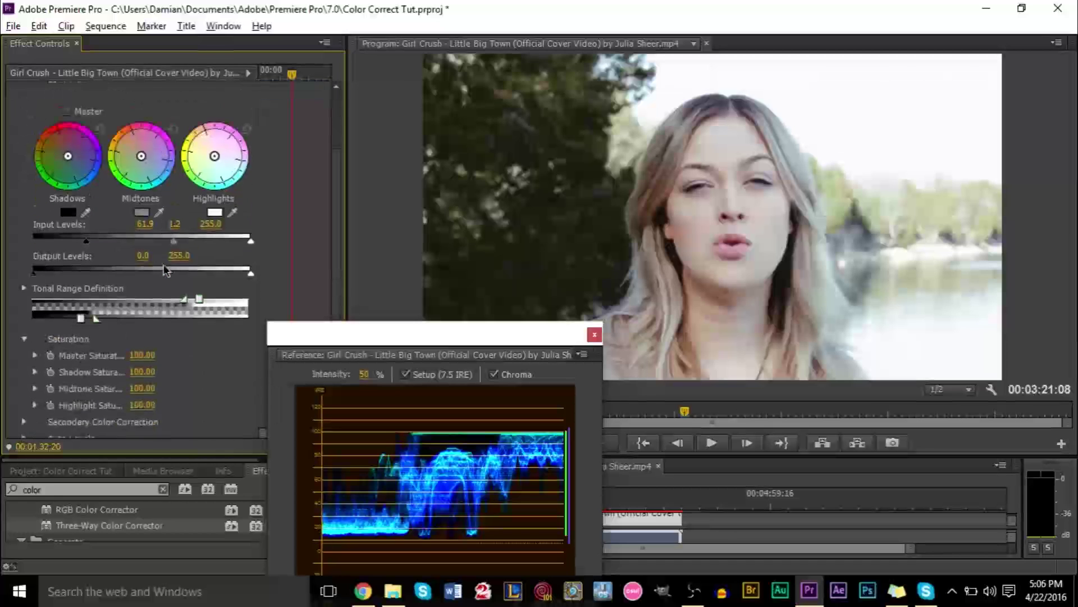
pyautogui.scroll(-3, 166, 271)
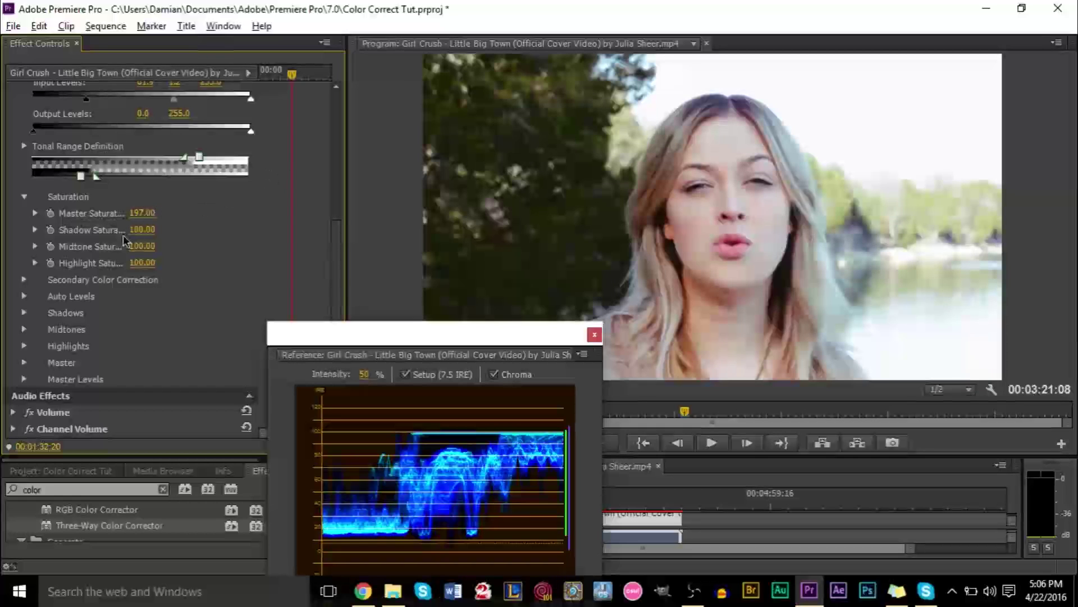
pyautogui.click(142, 213)
pyautogui.write('200')
pyautogui.press('Return')
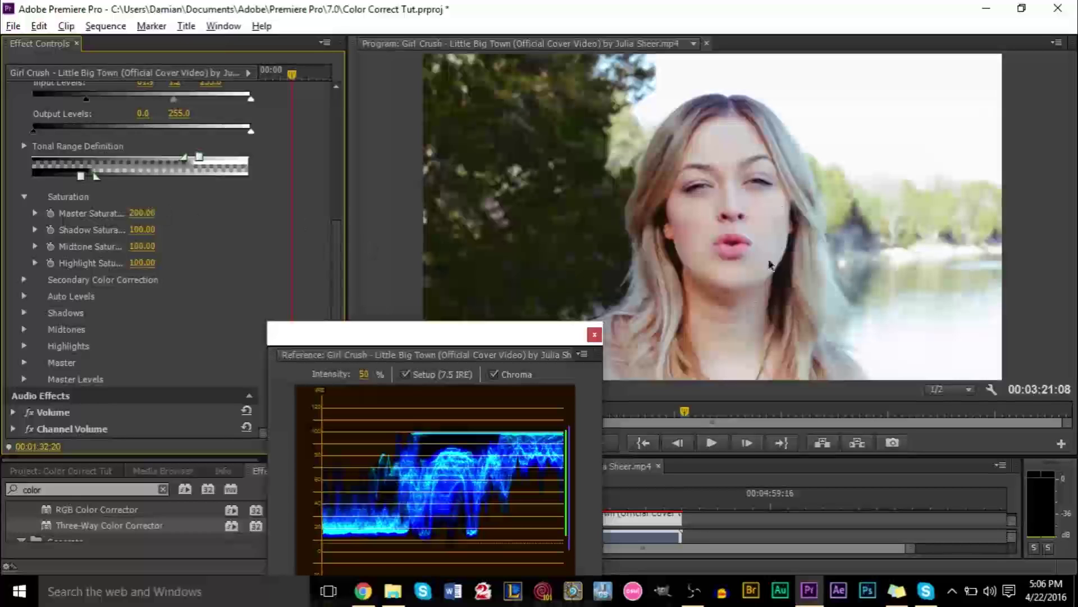
pyautogui.click(142, 213)
pyautogui.write('175')
pyautogui.press('Return')
# Try a Shadow Saturation of 200 in the Three-Way Color Corrector and settle on 175
pyautogui.click(145, 230)
pyautogui.write('200')
pyautogui.press('Return')
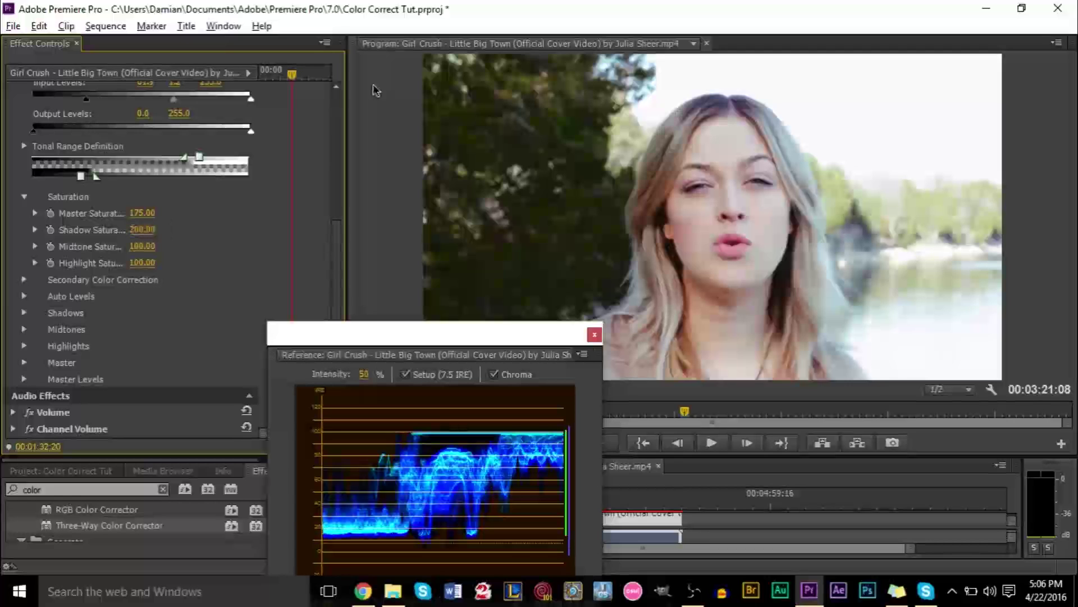
pyautogui.click(142, 229)
pyautogui.write('1')
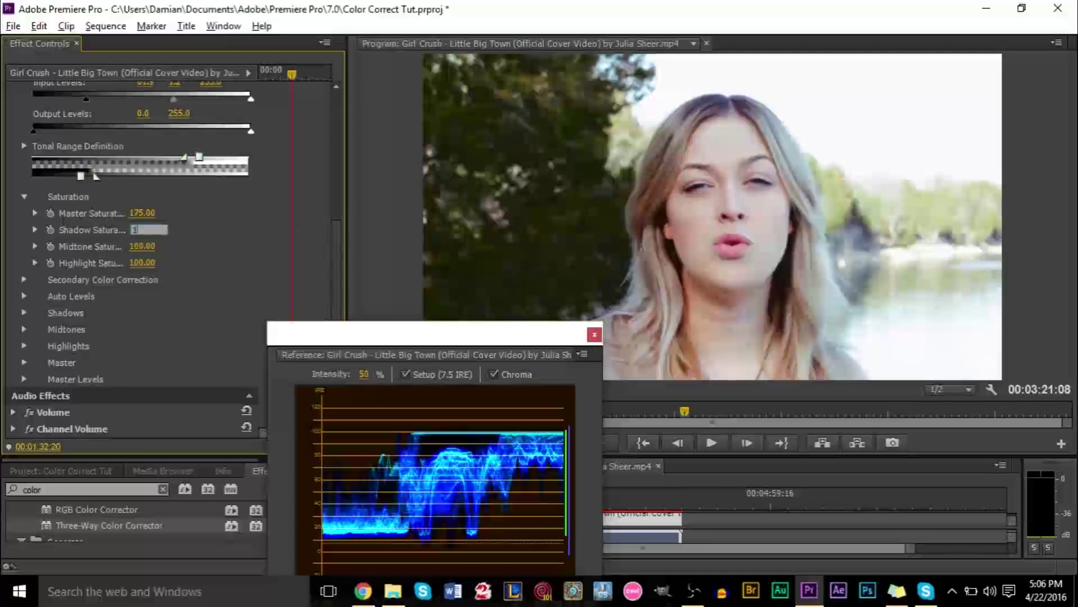
pyautogui.write('75')
pyautogui.press('Return')
# Try a Midtone Saturation of 200, undo it and set the value to 175
pyautogui.click(149, 246)
pyautogui.write('171')
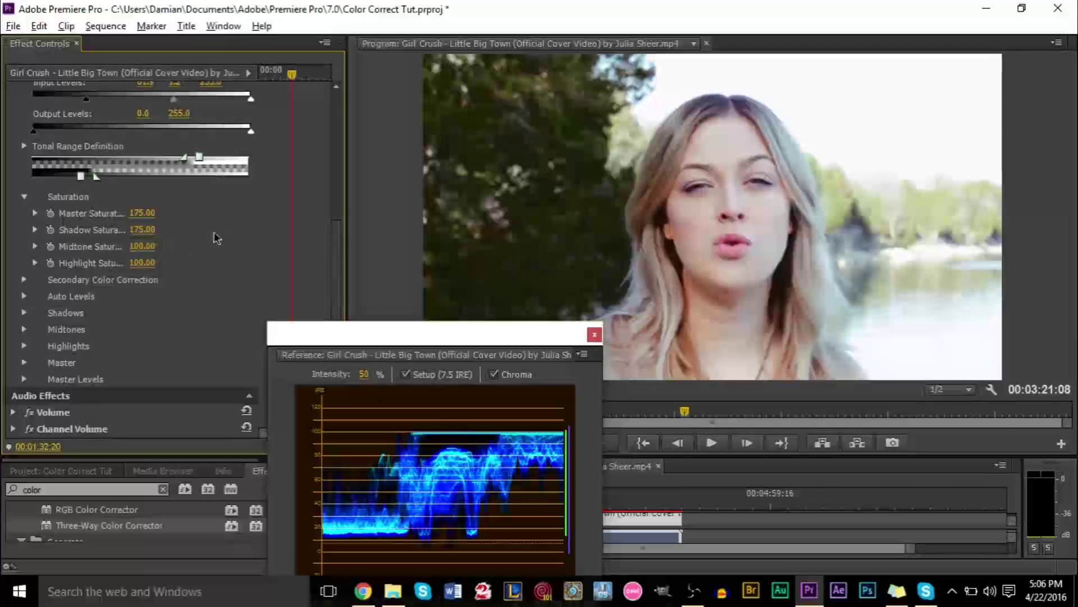
pyautogui.press('Return')
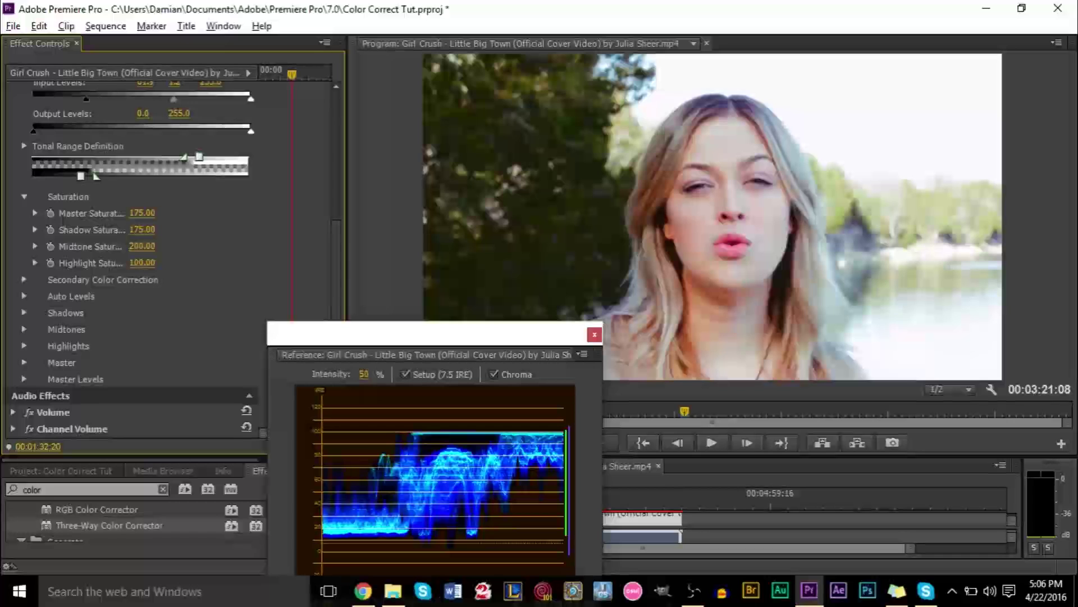
pyautogui.hotkey('ctrl', 'z')
pyautogui.click(149, 246)
pyautogui.write('175')
pyautogui.press('Return')
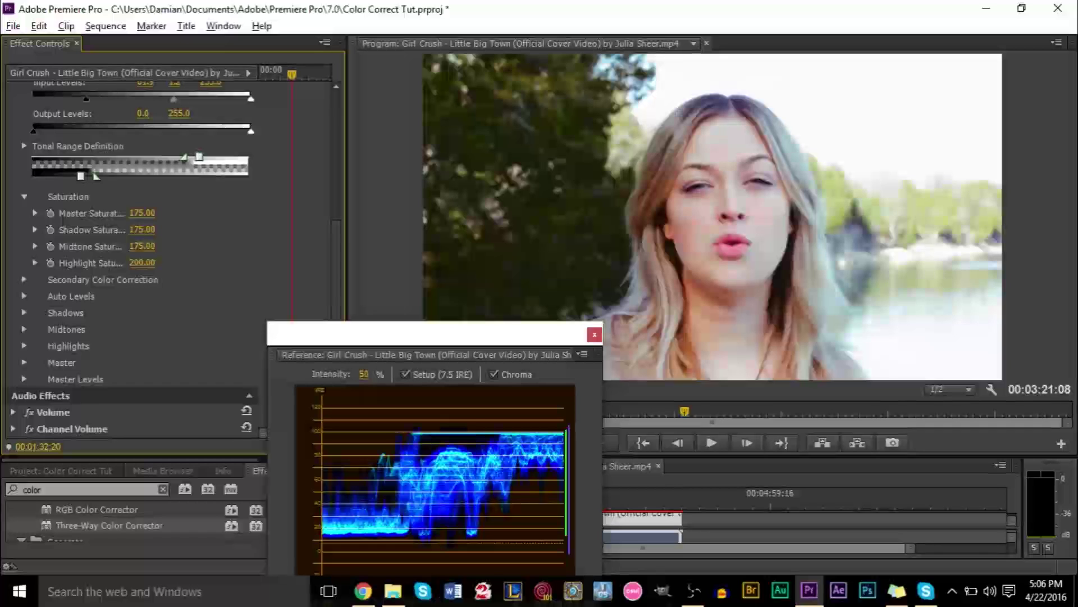
# Raise the Highlight Saturation to 200 as a trial and settle on 175
pyautogui.moveTo(142, 262)
pyautogui.mouseDown()
pyautogui.moveTo(130, 263)
pyautogui.moveTo(154, 262)
pyautogui.mouseUp()
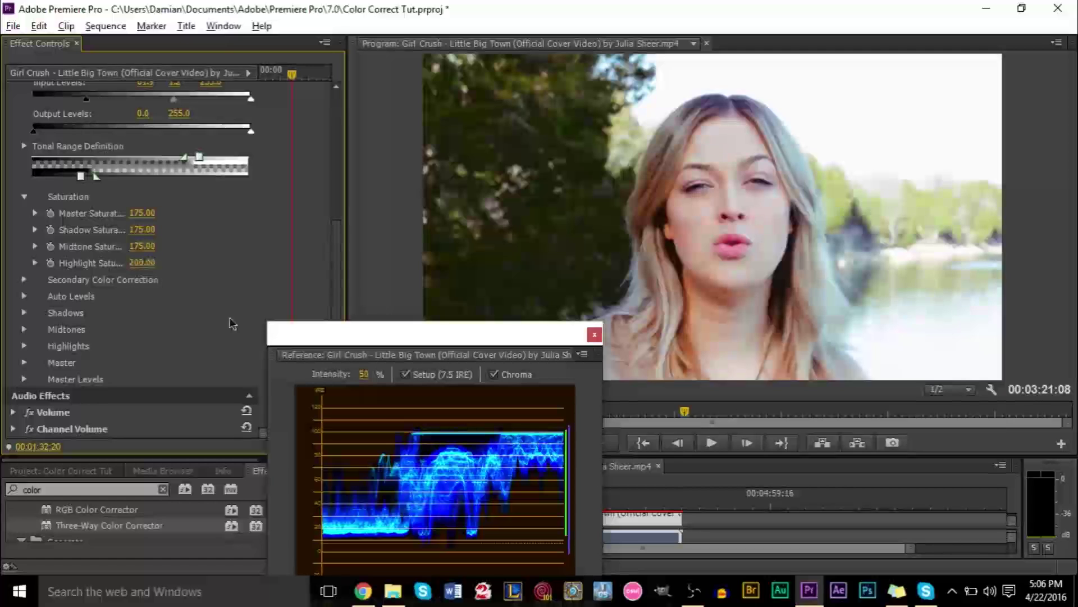
pyautogui.click(142, 262)
pyautogui.write('175')
pyautogui.press('Return')
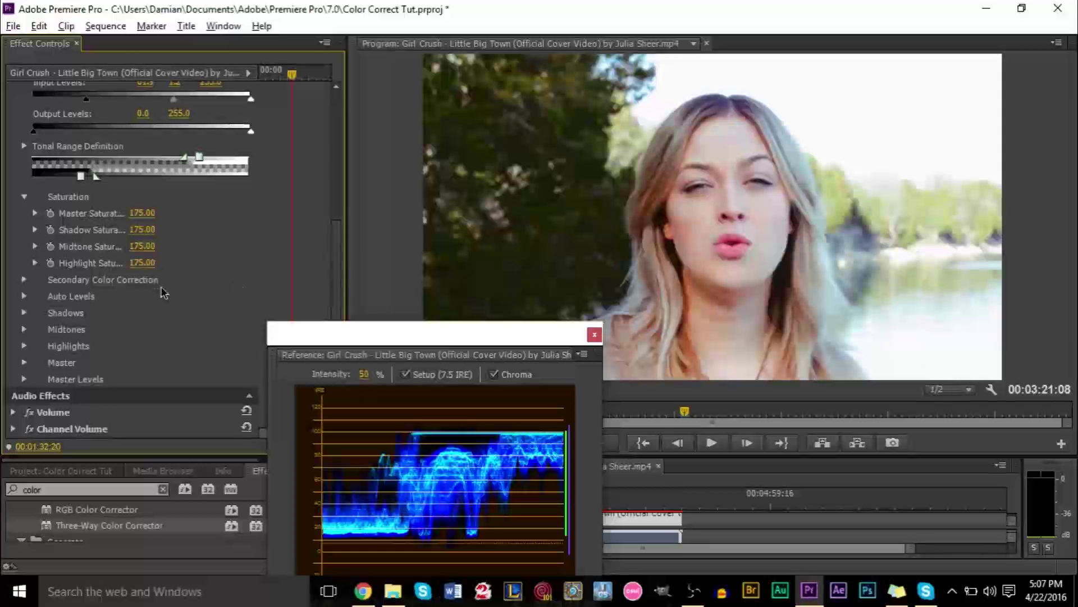
# Toggle the Three-Way Color Corrector off and on to compare the close-up of the singer with and without the saturation changes
pyautogui.scroll(3, 164, 292)
pyautogui.scroll(-3, 164, 292)
pyautogui.scroll(6, 165, 292)
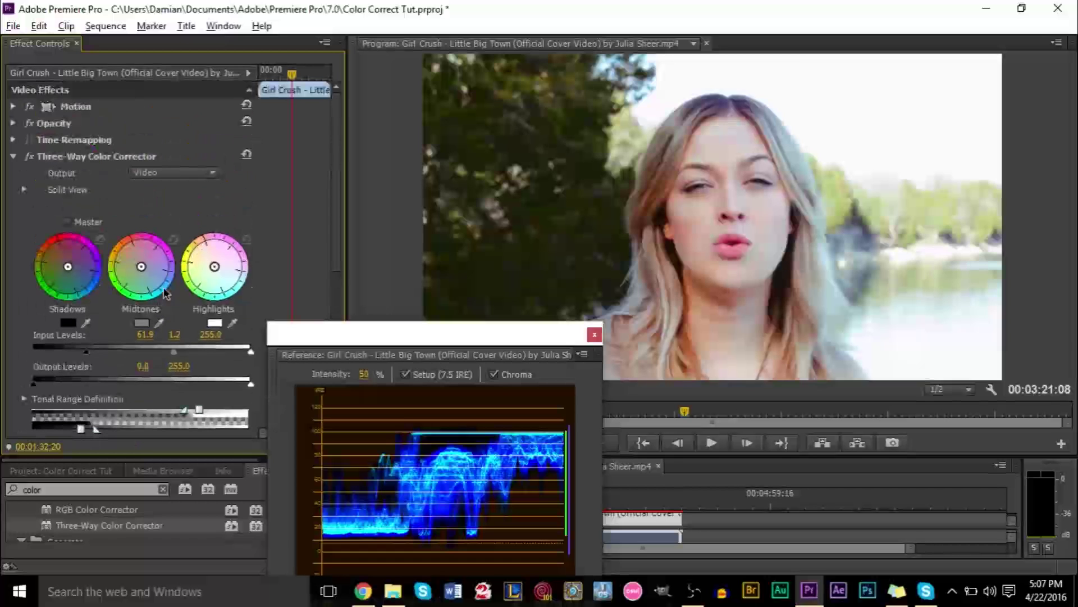
pyautogui.click(30, 156)
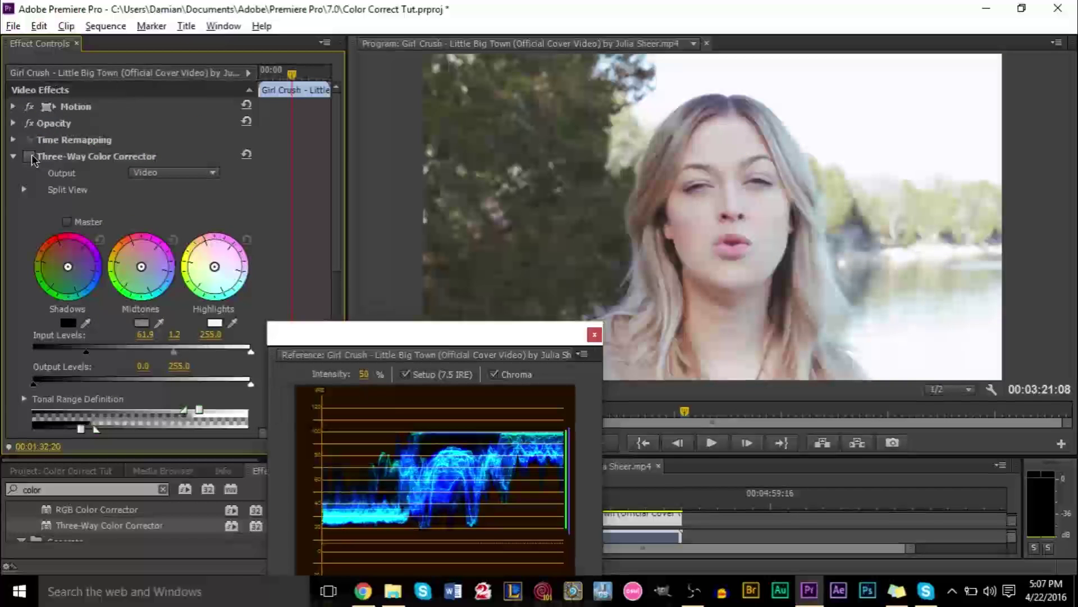
pyautogui.click(31, 157)
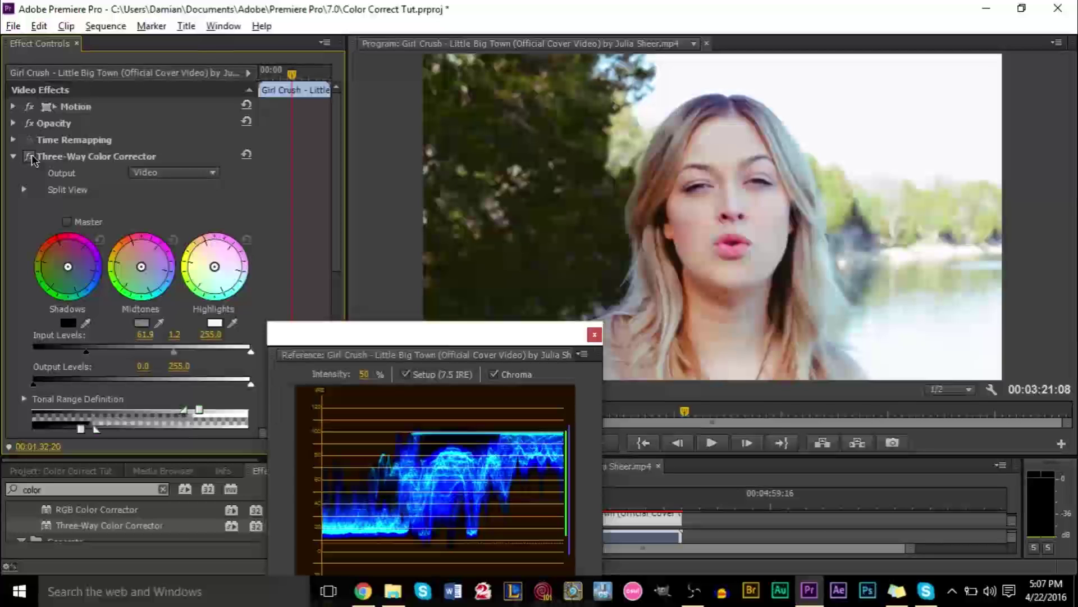
pyautogui.click(31, 157)
pyautogui.click(31, 158)
pyautogui.click(31, 157)
pyautogui.click(31, 157)
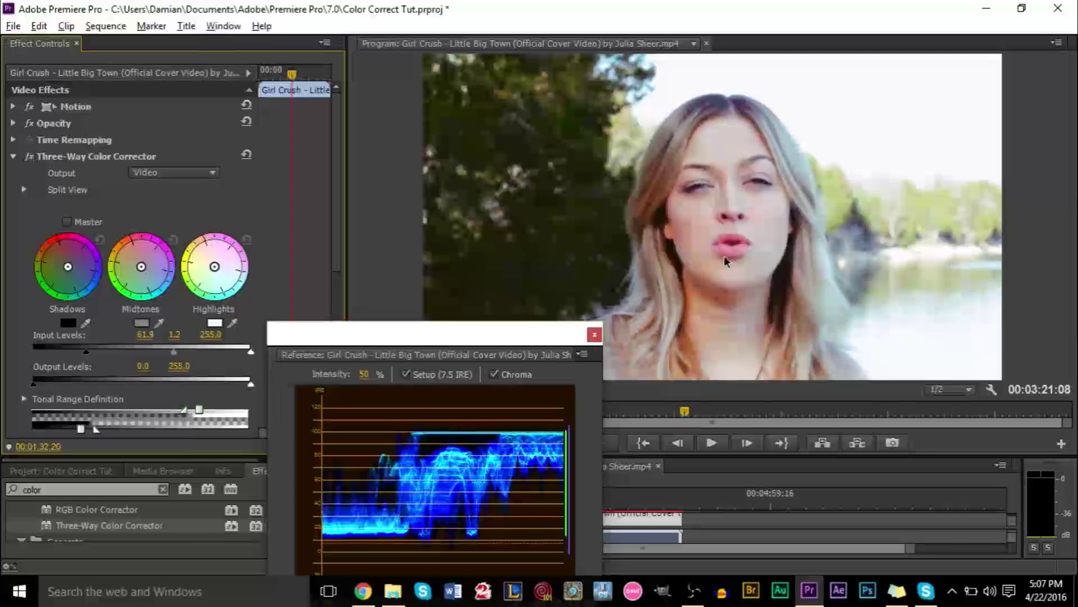
# Close the Reference Monitor and move the playhead to the rock ledge shot at 00:01:57:15
pyautogui.click(594, 335)
pyautogui.click(605, 499)
pyautogui.moveTo(605, 500); pyautogui.dragTo(610, 503)
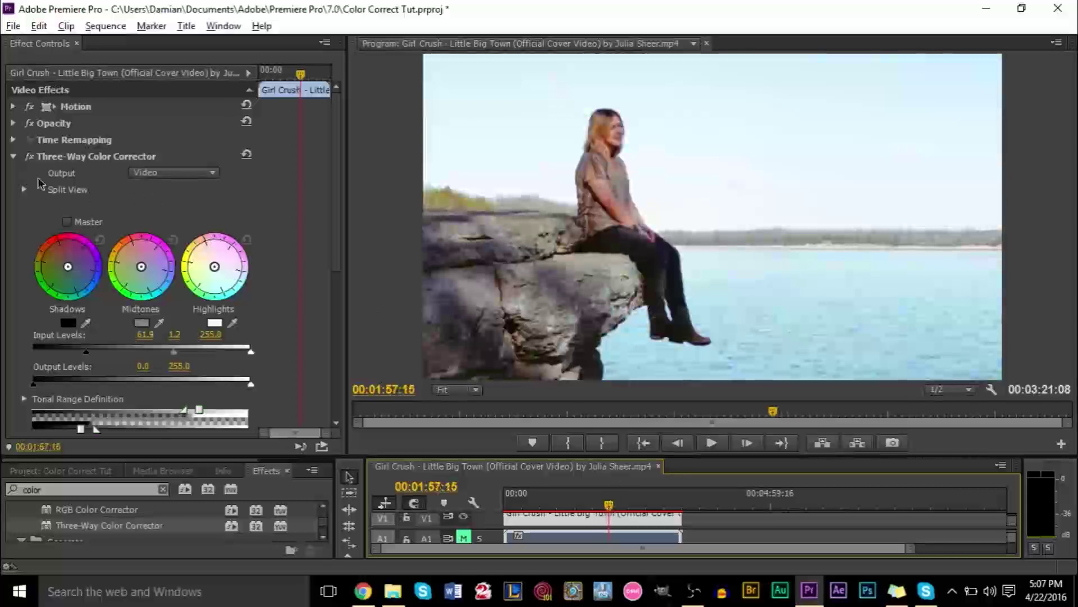
# Compare the rock ledge shot before and after correction by repeatedly switching the Three-Way Color Corrector off and on
pyautogui.click(29, 156)
pyautogui.click(29, 157)
pyautogui.click(30, 157)
pyautogui.click(31, 159)
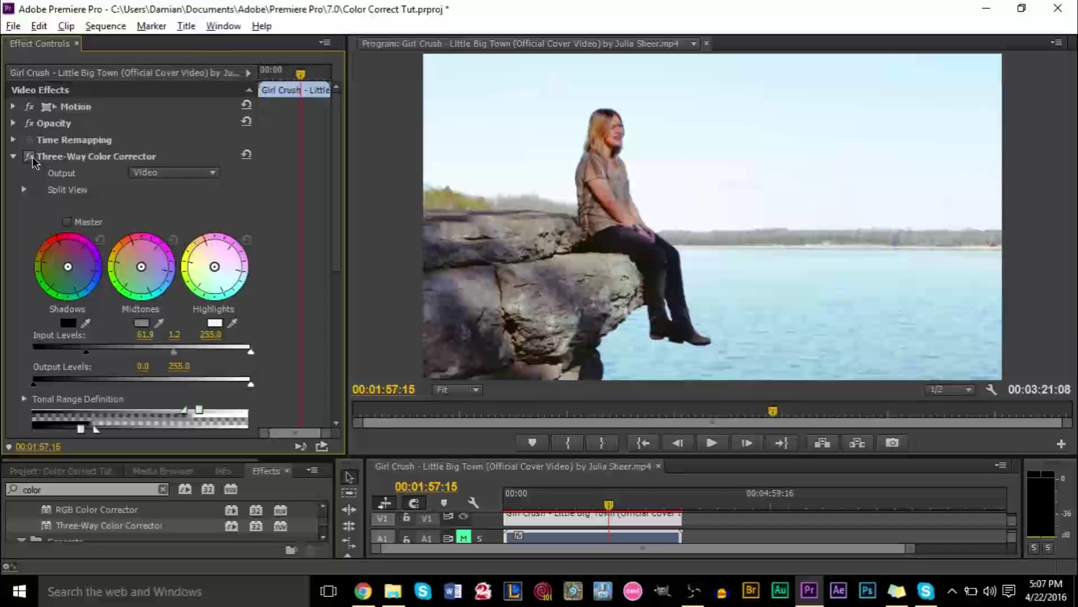
pyautogui.click(31, 158)
pyautogui.click(32, 158)
pyautogui.click(32, 158)
pyautogui.click(31, 158)
pyautogui.click(31, 158)
pyautogui.click(32, 158)
# Try shifting the Midtones color wheel toward orange-red on the rock ledge shot and reset the wheel to neutral
pyautogui.scroll(-3, 264, 253)
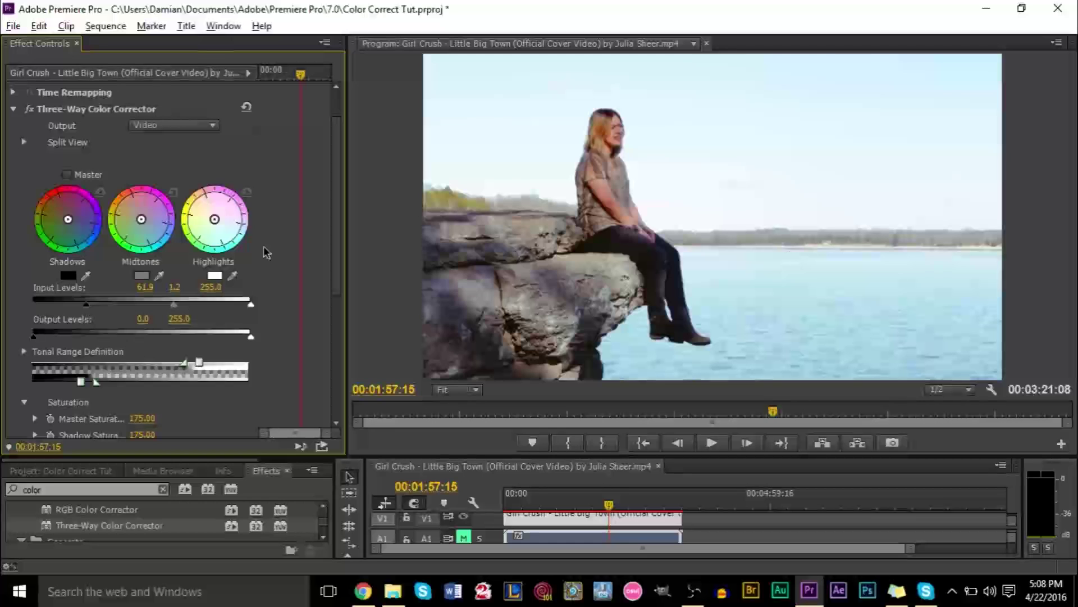
pyautogui.moveTo(141, 219); pyautogui.dragTo(147, 208)
pyautogui.moveTo(147, 223); pyautogui.dragTo(130, 207)
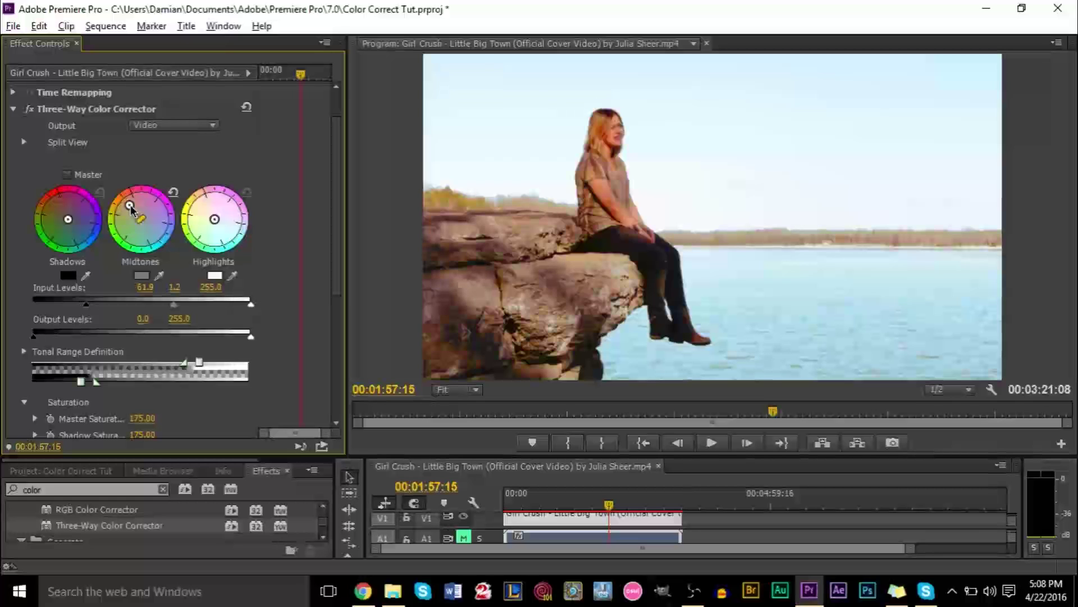
pyautogui.click(173, 191)
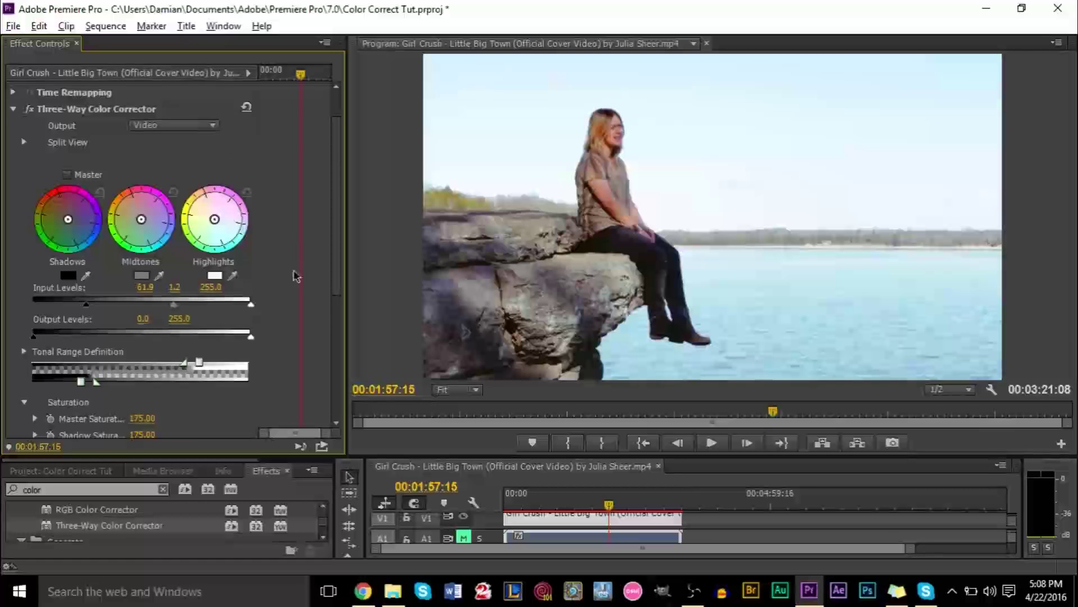
pyautogui.scroll(-8, 298, 269)
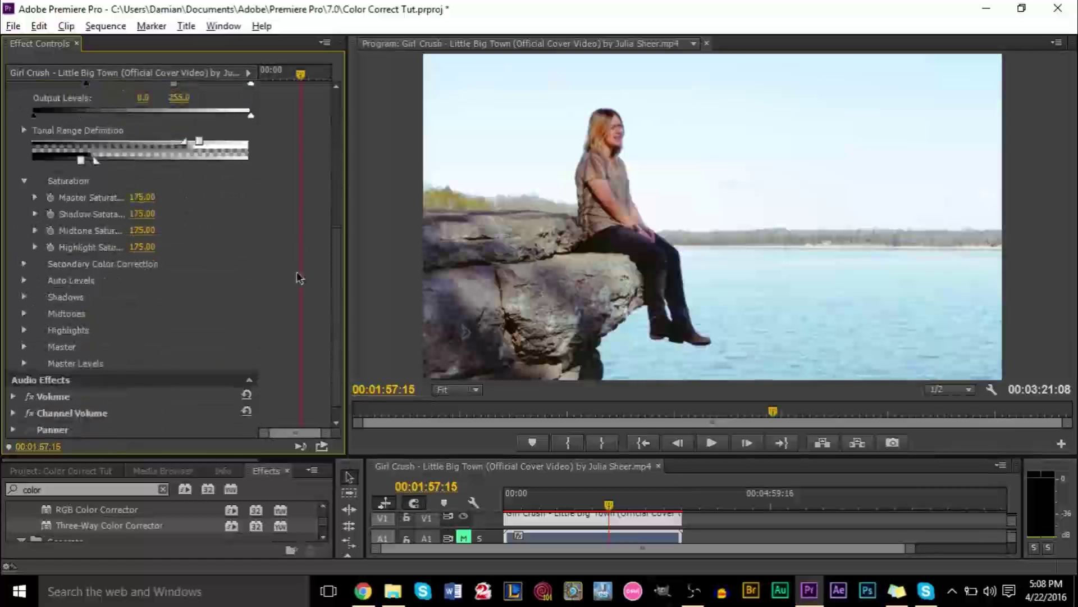